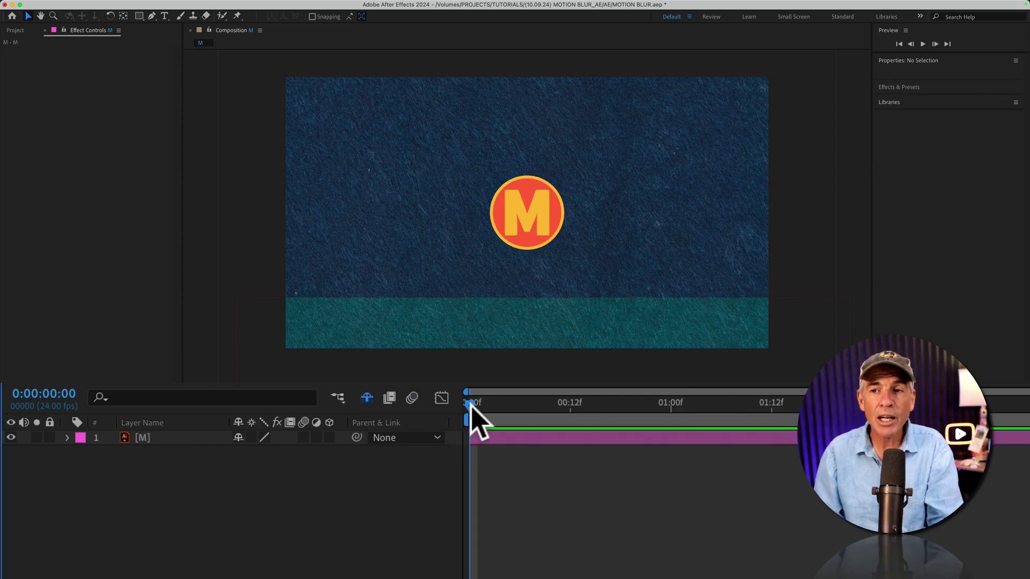
- Key the M layer's Position (960, 540) and Rotation 0° at frame 20
left_click_drag(470, 404, 638, 421)
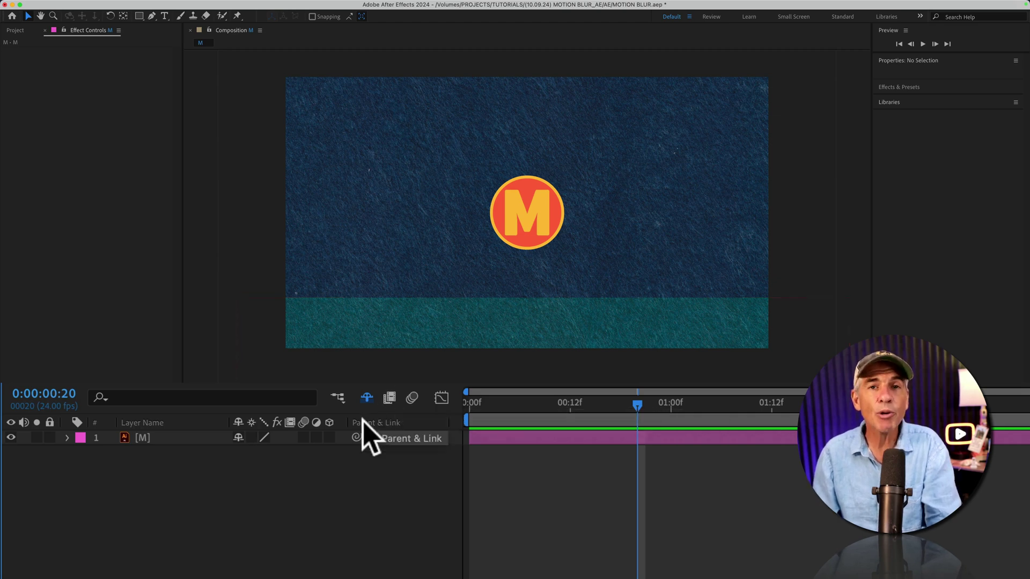
left_click(160, 441)
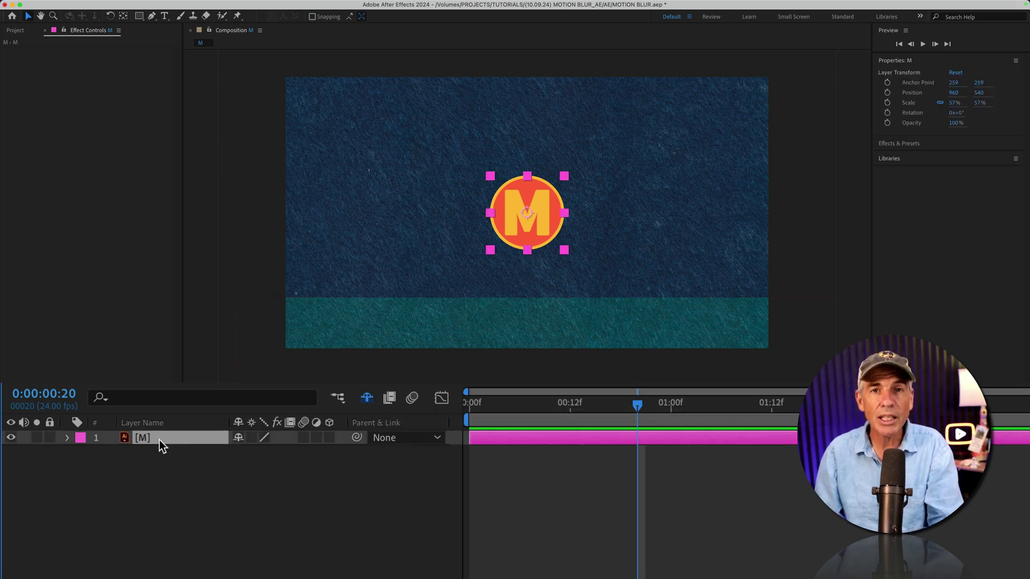
key("p")
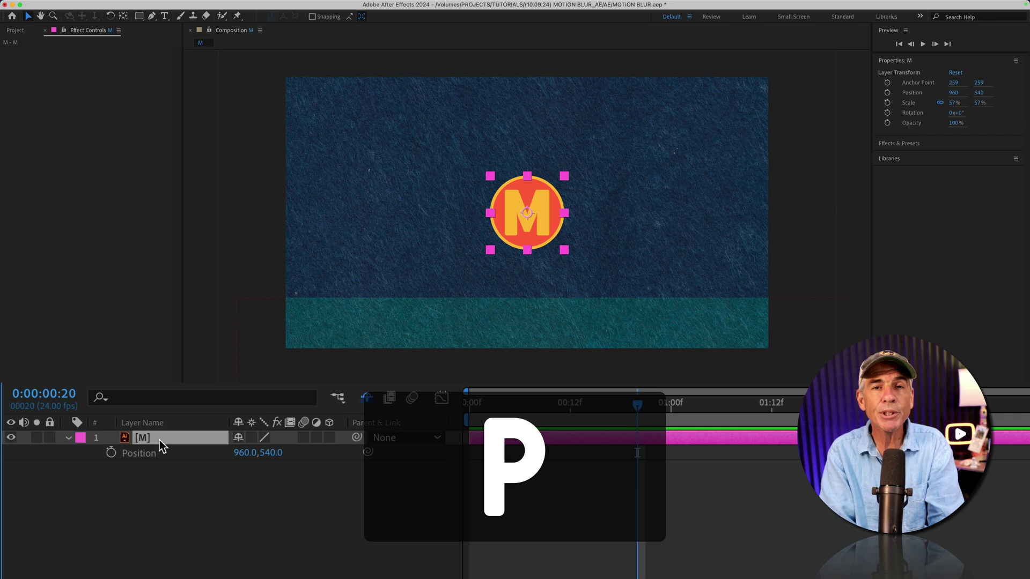
key("shift")
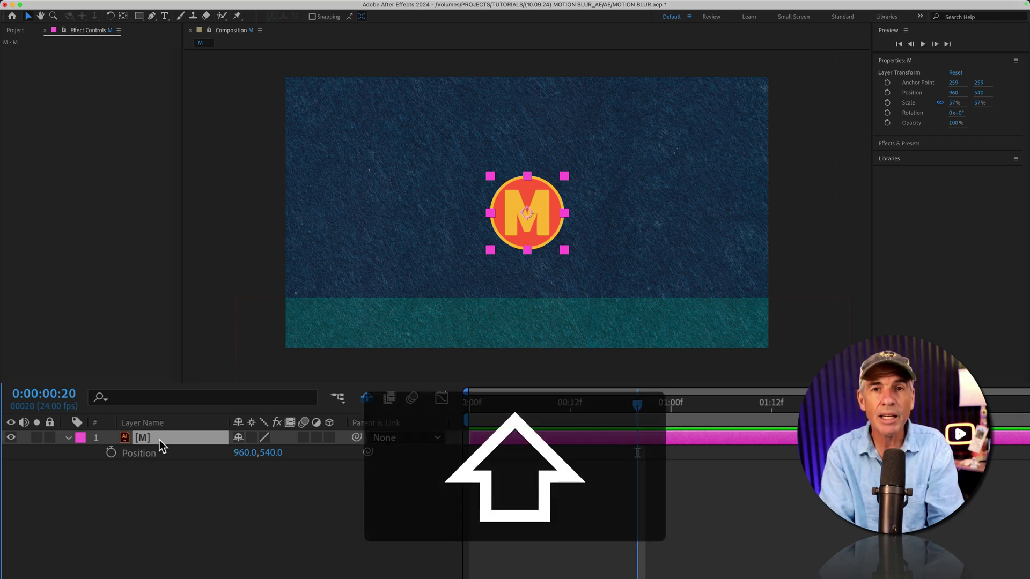
key("shift+r")
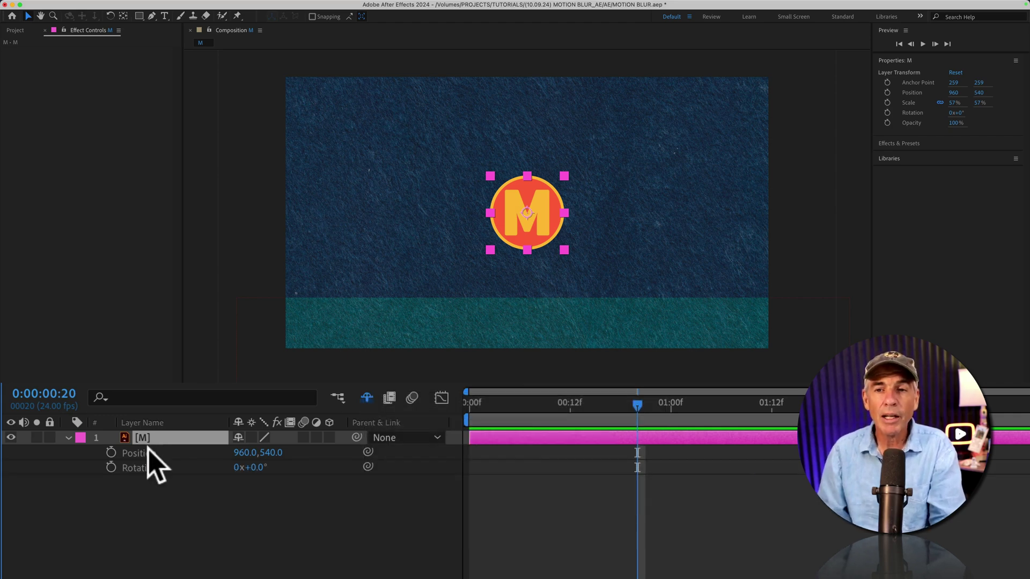
left_click(111, 452)
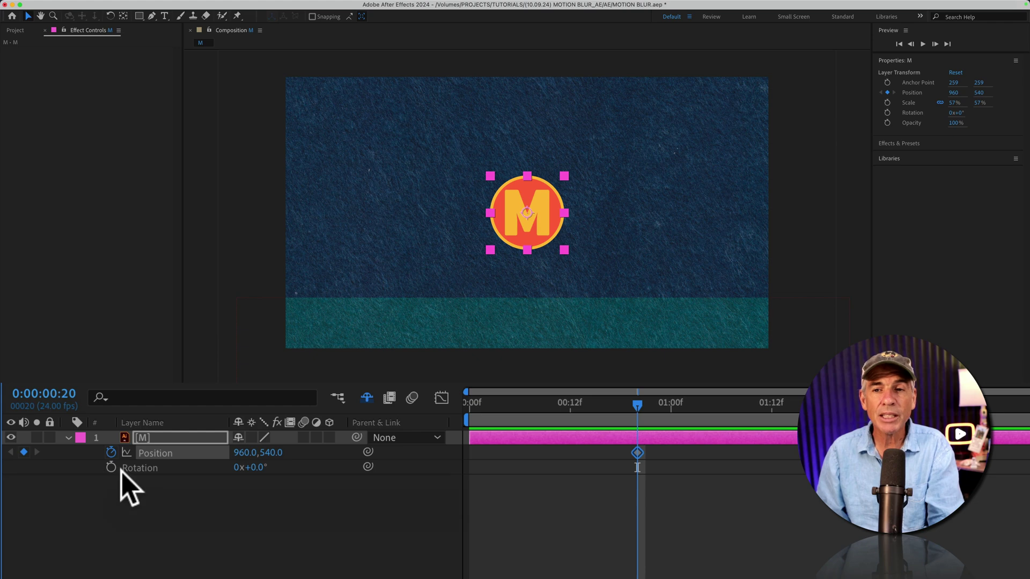
left_click(111, 467)
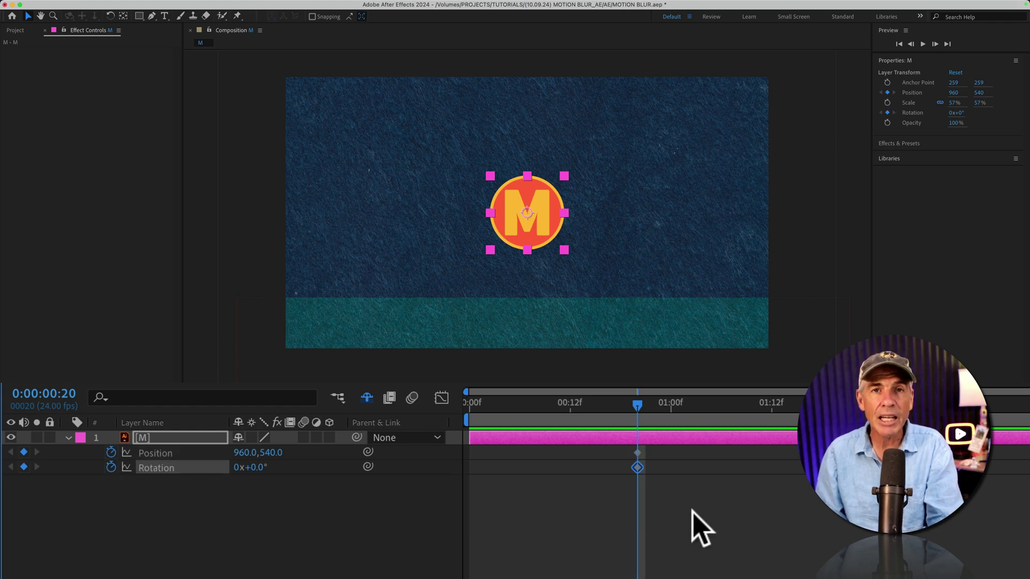
left_click_drag(700, 528, 639, 414)
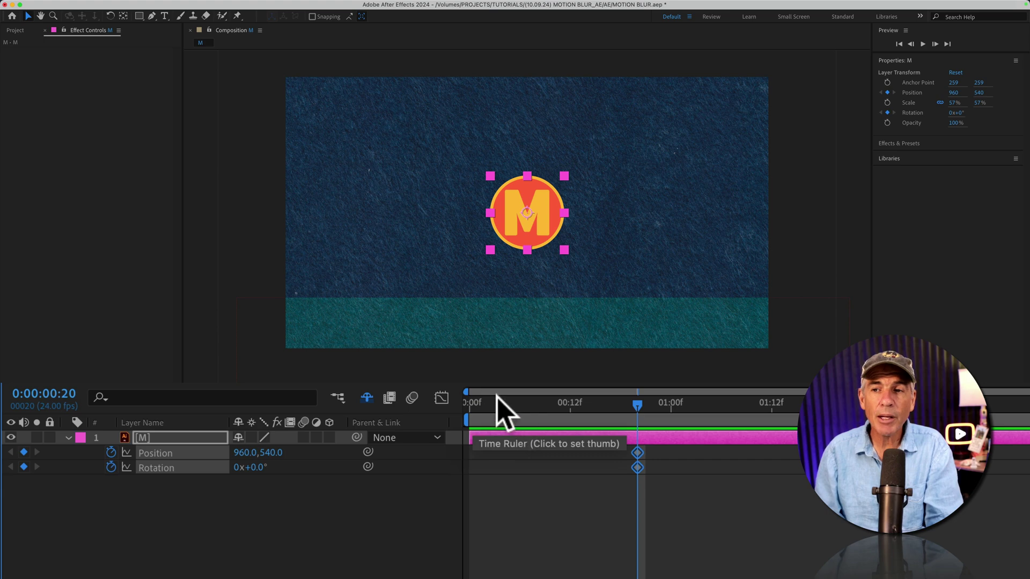
- At frame 0, move the M logo horizontally off-screen left to -228, 540
left_click_drag(501, 395, 451, 414)
left_click(548, 220)
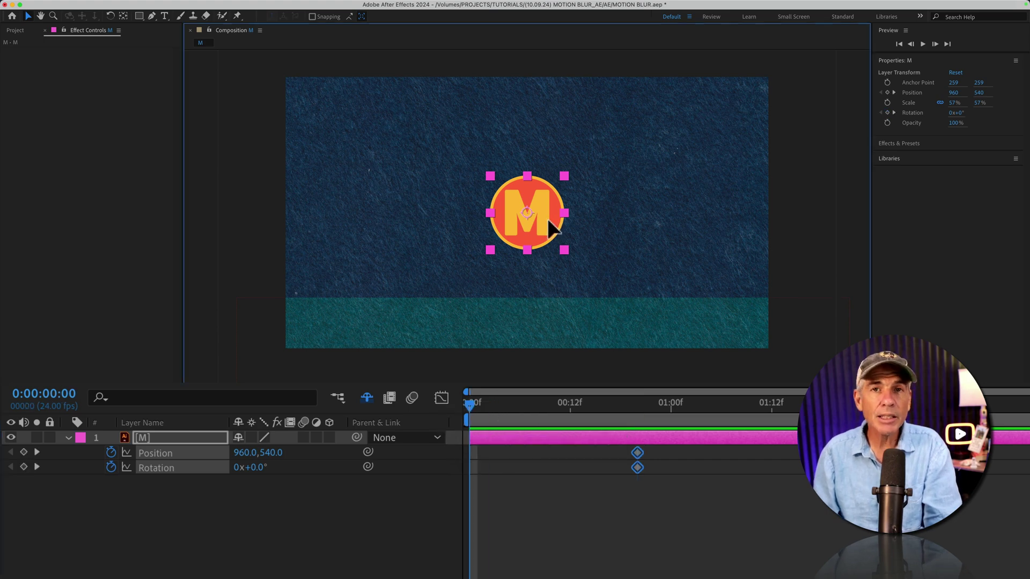
left_click_drag(550, 227, 516, 229)
key("shift")
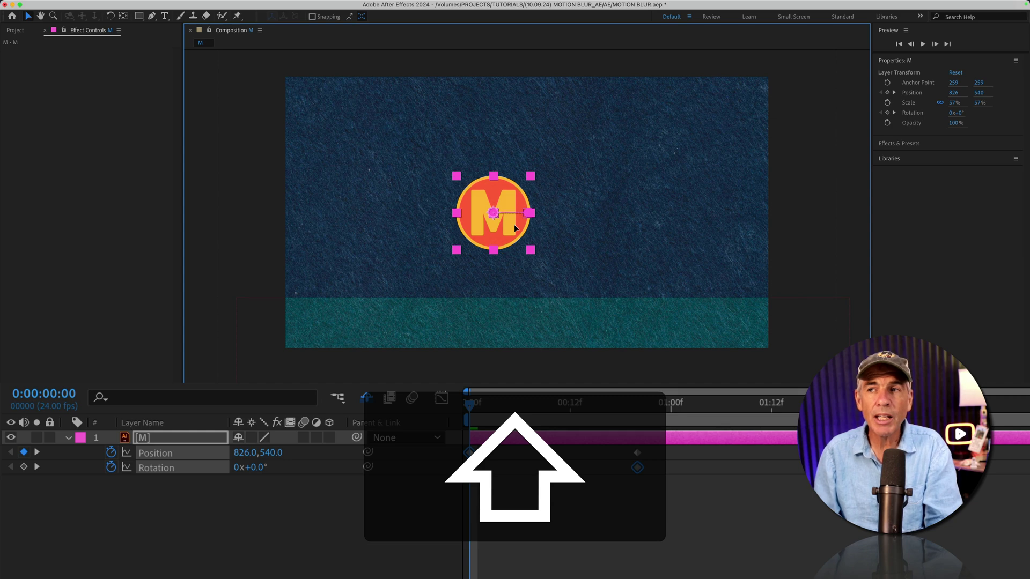
left_click_drag(514, 224, 254, 231)
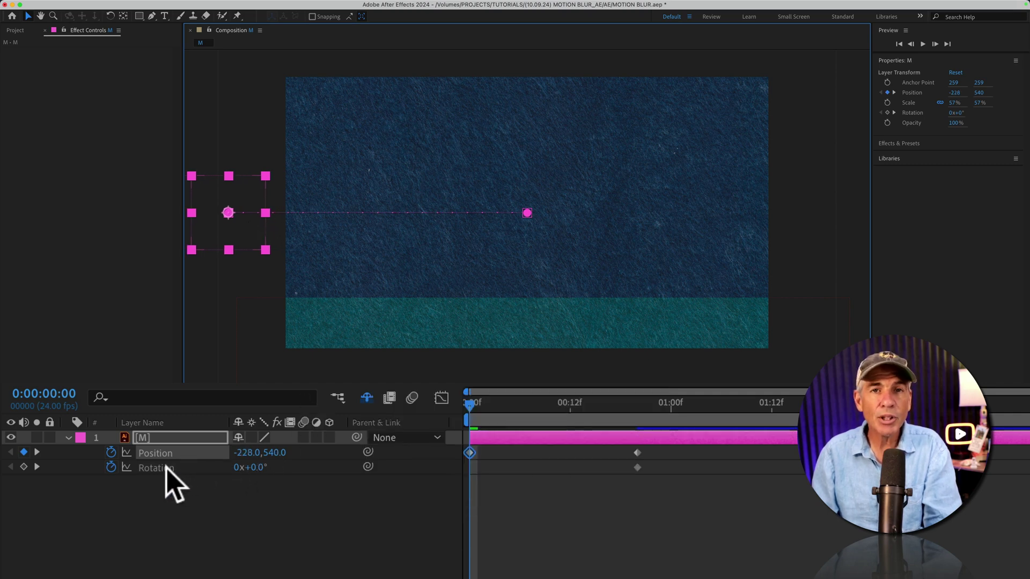
- Set the frame-0 Rotation to -15° and scrub the early frames to check the entry
left_click(261, 468)
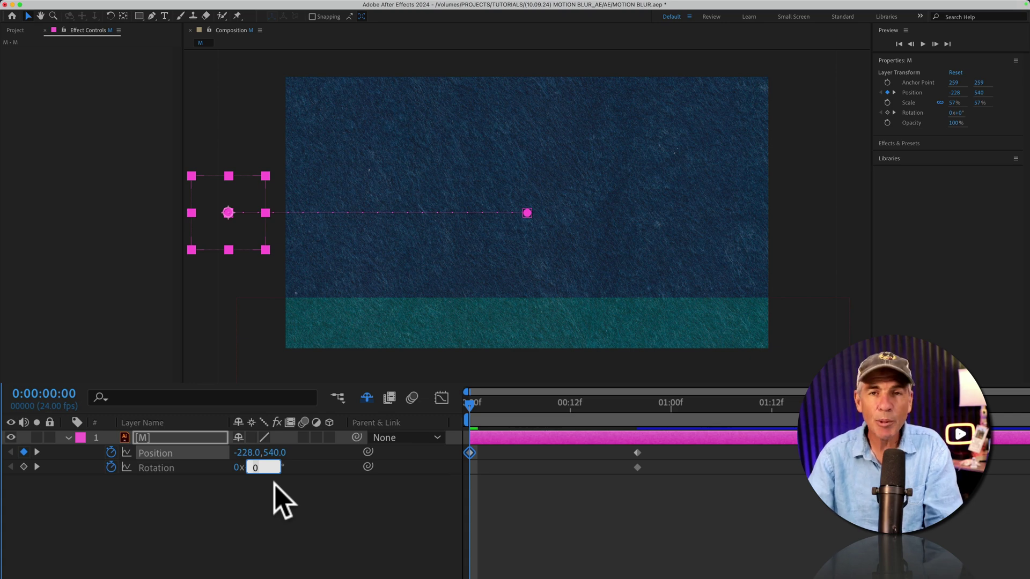
type("-15")
left_click(473, 409)
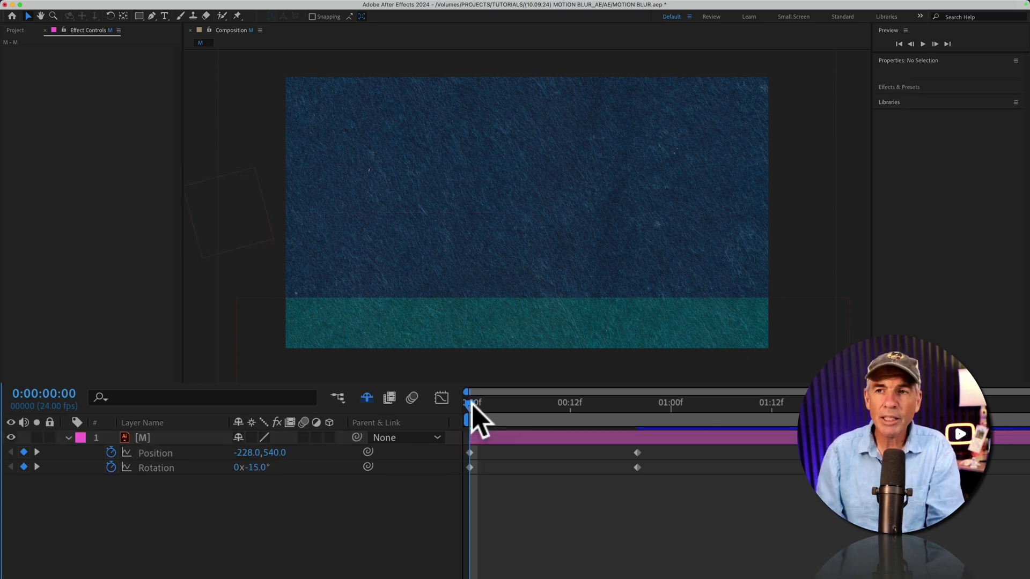
left_click_drag(478, 405, 865, 428)
- End the work area at 2 seconds and preview the slide-in
left_click(636, 432)
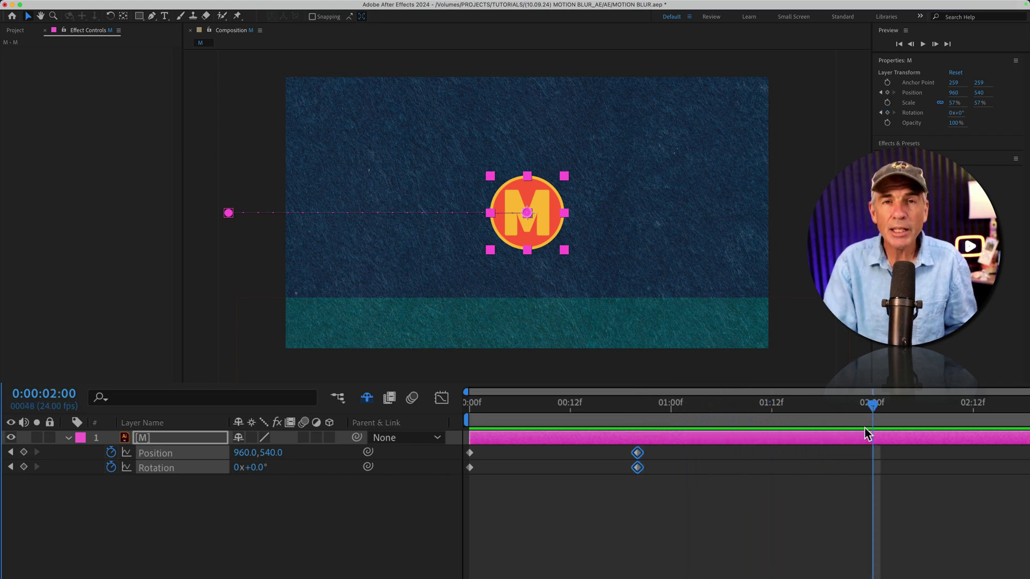
key("n")
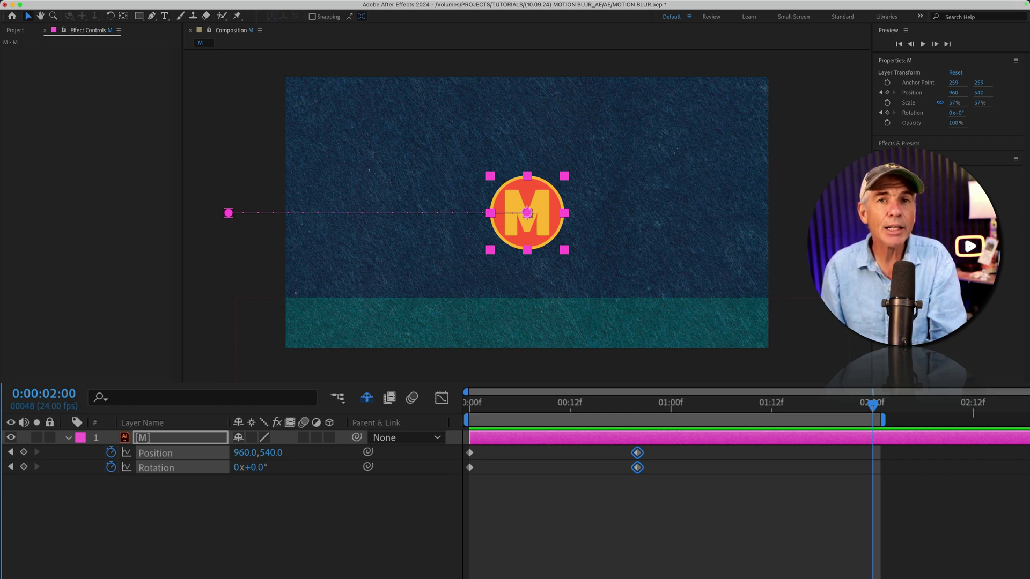
key("space")
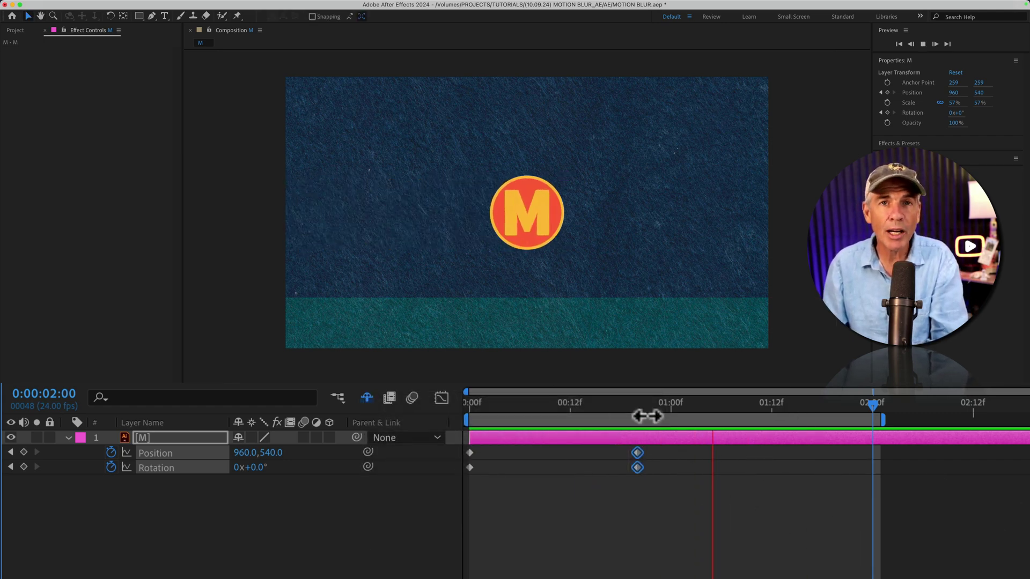
left_click(660, 504)
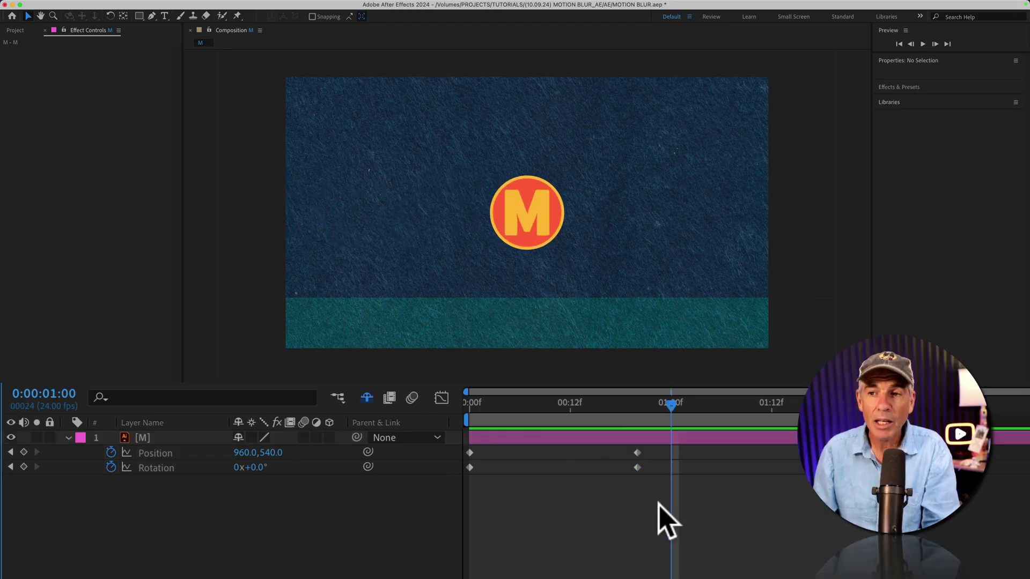
- Move the frame-20 keyframes earlier, then later, previewing each timing from the start
left_click_drag(660, 504, 511, 452)
key("Home")
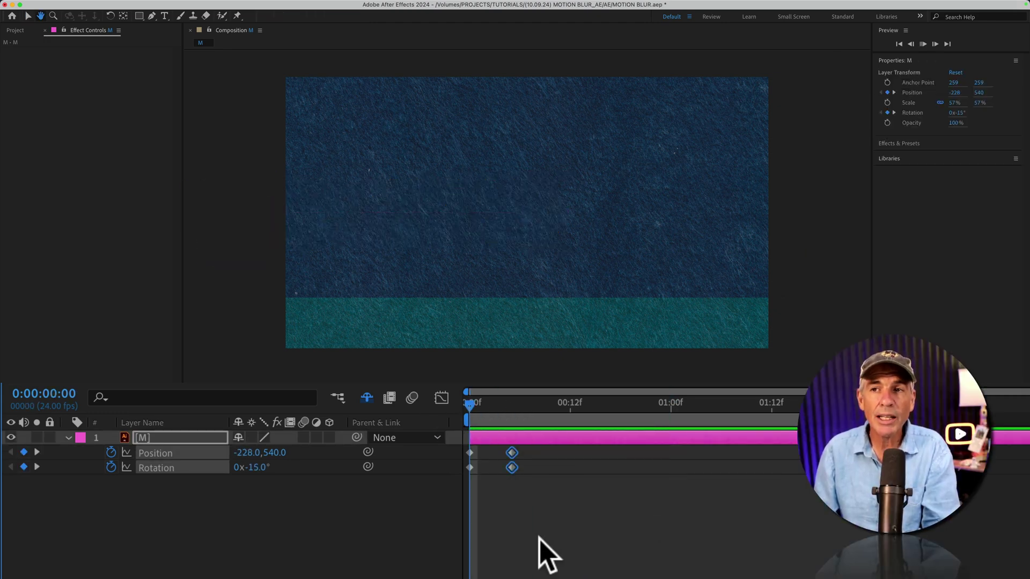
key("space")
key("space")
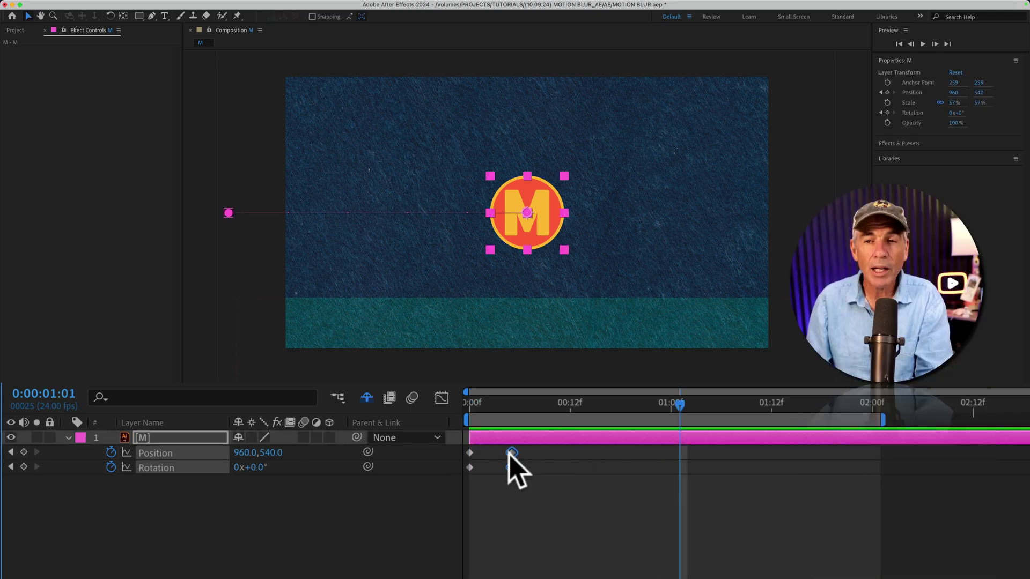
left_click_drag(509, 453, 837, 468)
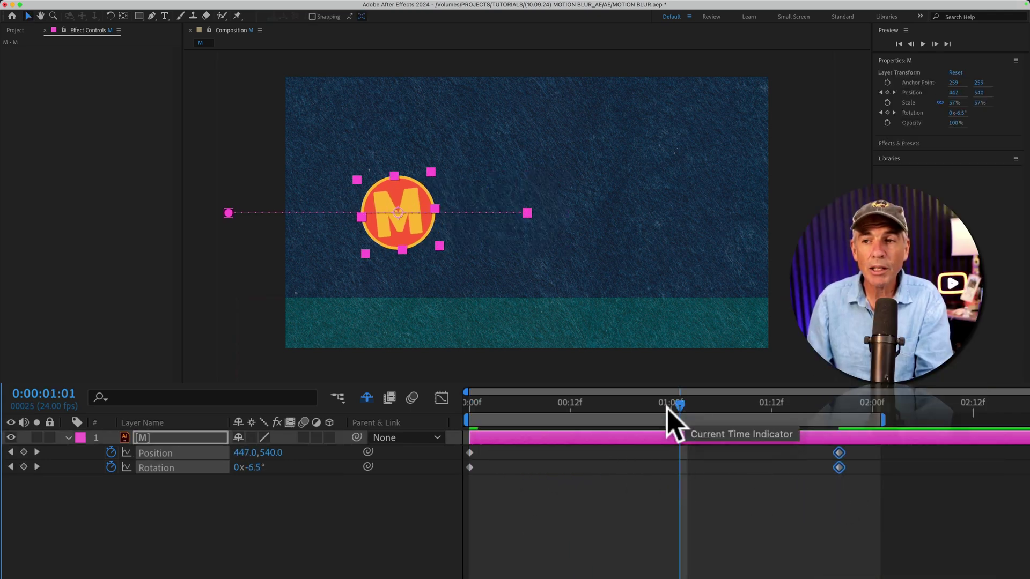
key("Home")
key("space")
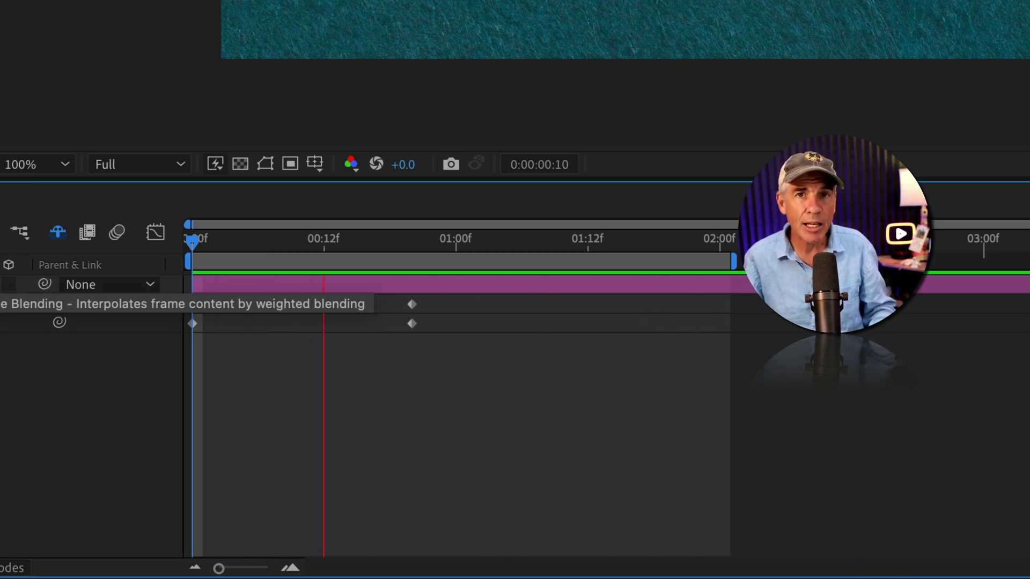
- Apply Easy Ease (F9) to the M layer's four Position and Rotation keyframes
key("space")
left_click_drag(559, 376, 183, 279)
right_click(410, 303)
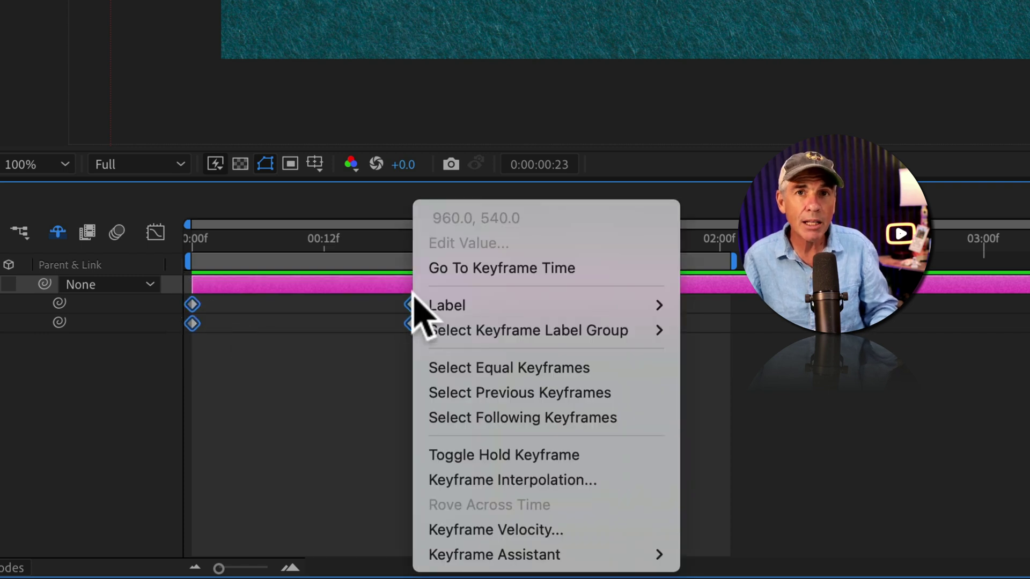
mouse_move(524, 553)
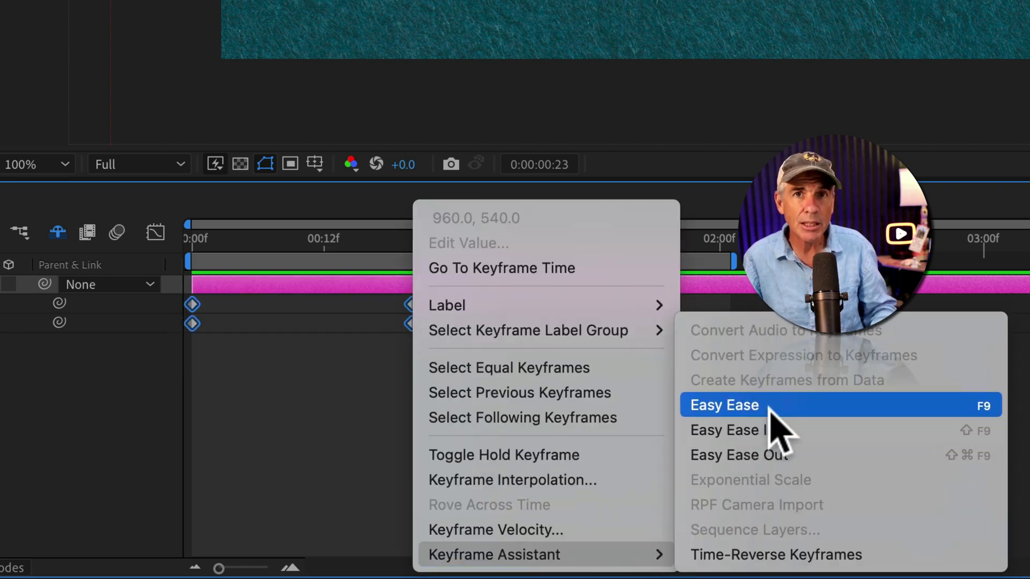
left_click(298, 417)
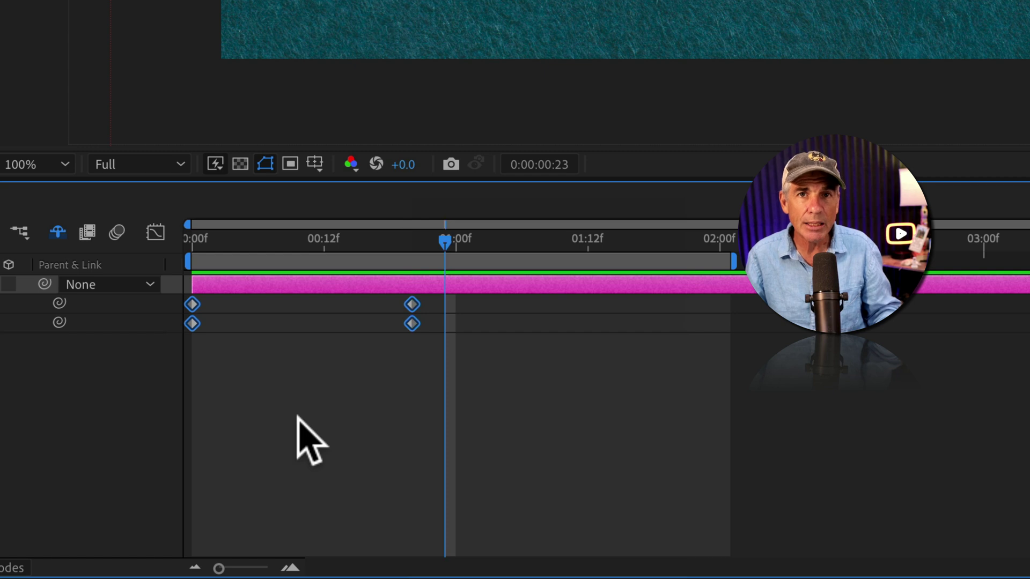
key("F9")
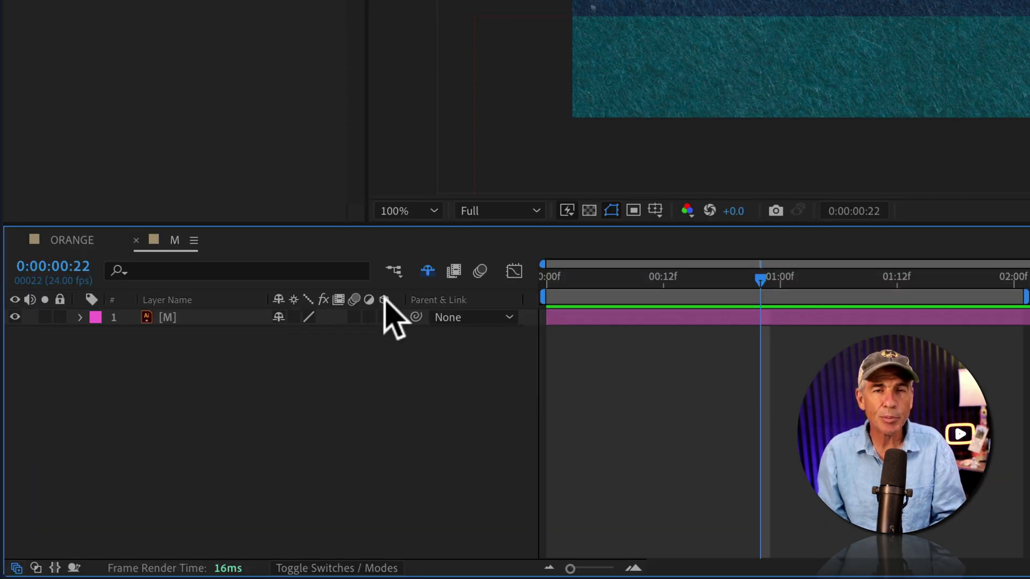
right_click(208, 298)
mouse_move(256, 373)
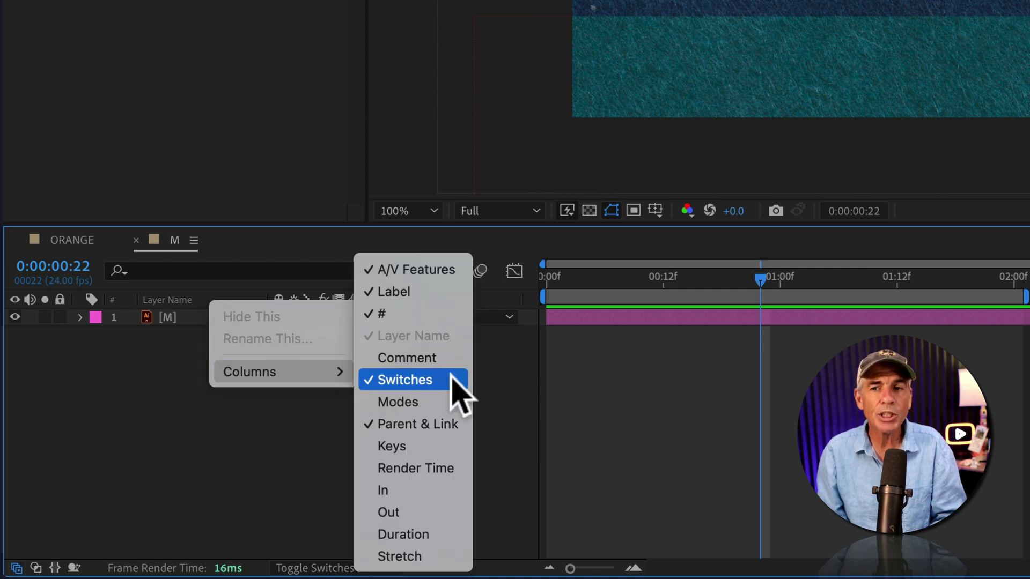
left_click(458, 388)
right_click(223, 303)
mouse_move(260, 371)
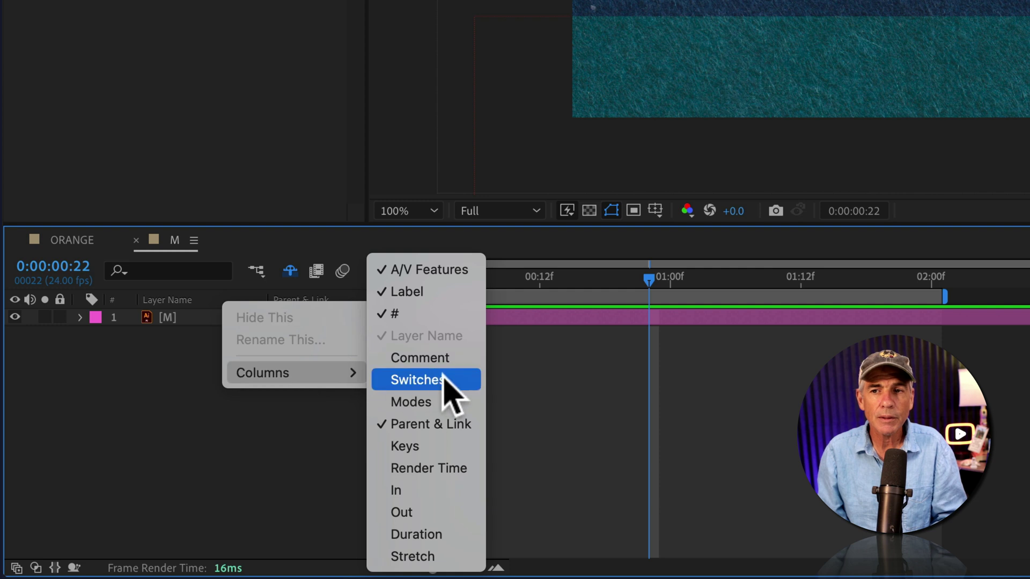
left_click(448, 379)
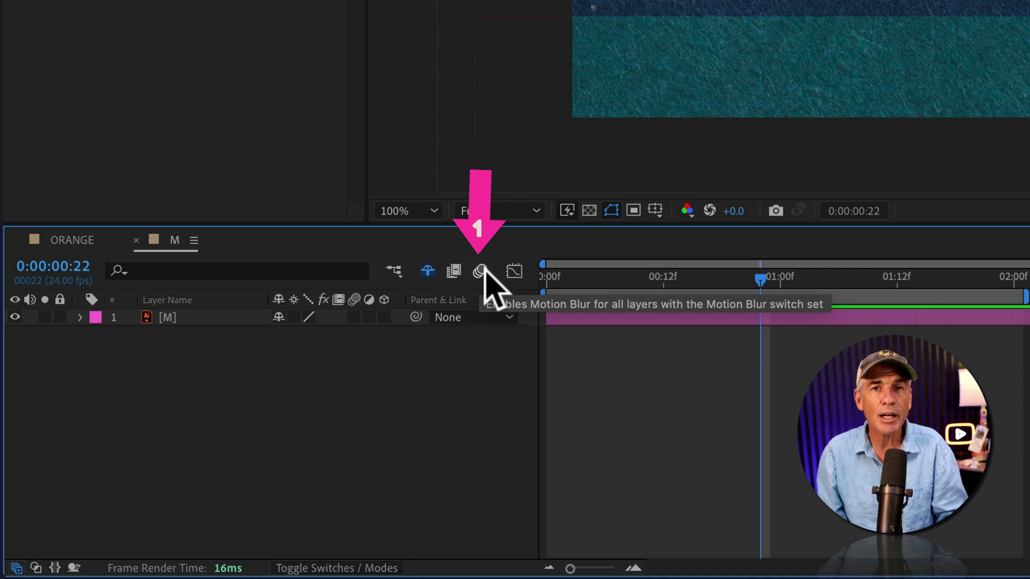
- Enable the composition's Motion Blur master switch and the M layer's Motion Blur switch
left_click(483, 270)
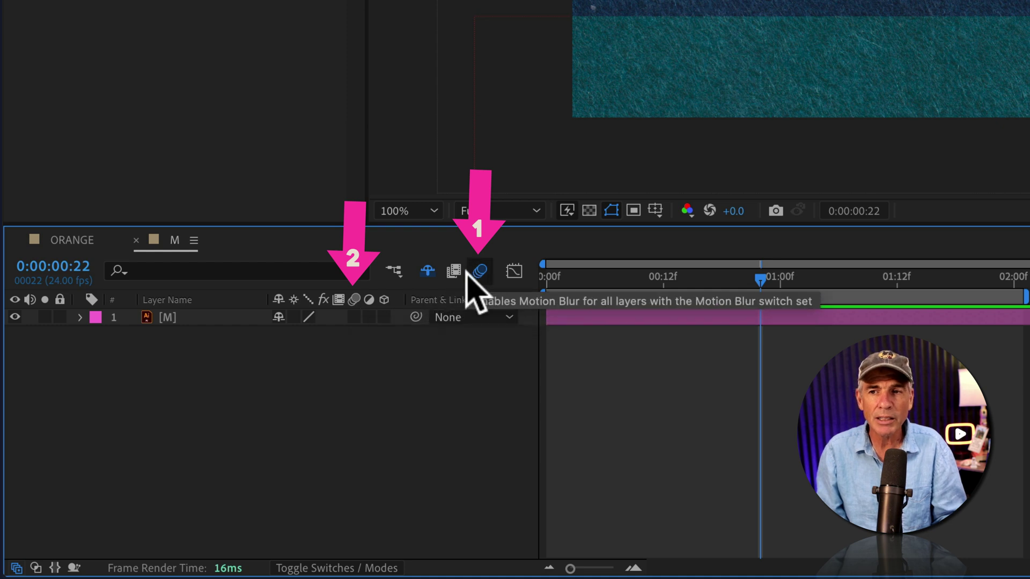
left_click(356, 317)
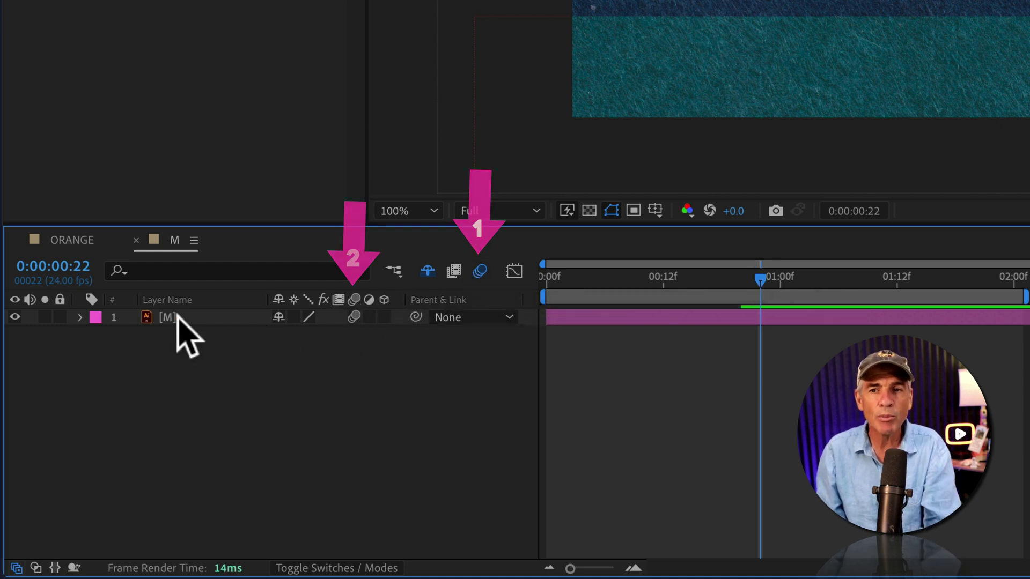
- Scrub to frame 7 and compare the M layer with motion blur off and on
left_click_drag(750, 278, 606, 285)
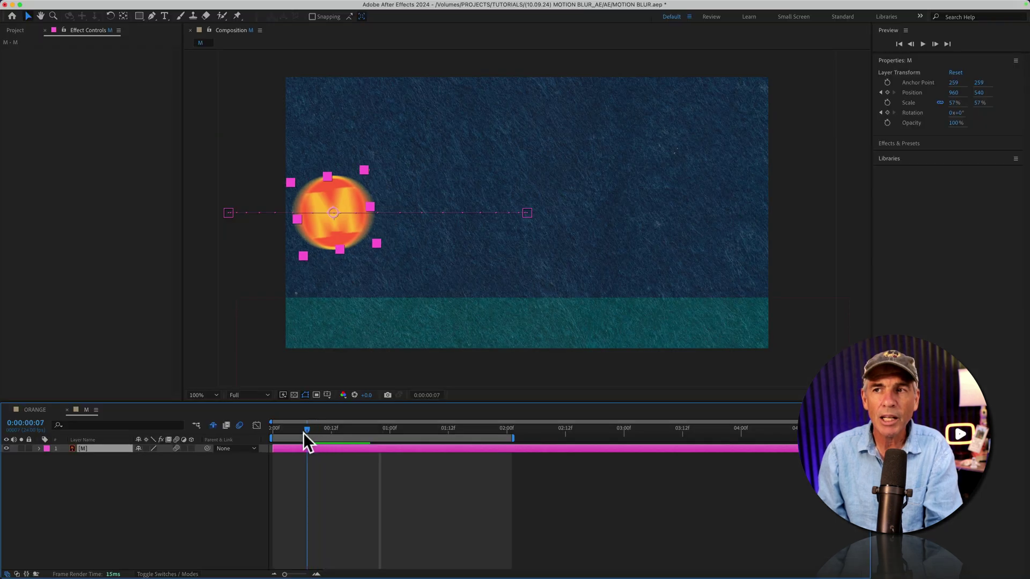
mouse_move(304, 432)
left_mouse_down()
mouse_move(266, 436)
mouse_move(311, 440)
left_mouse_up()
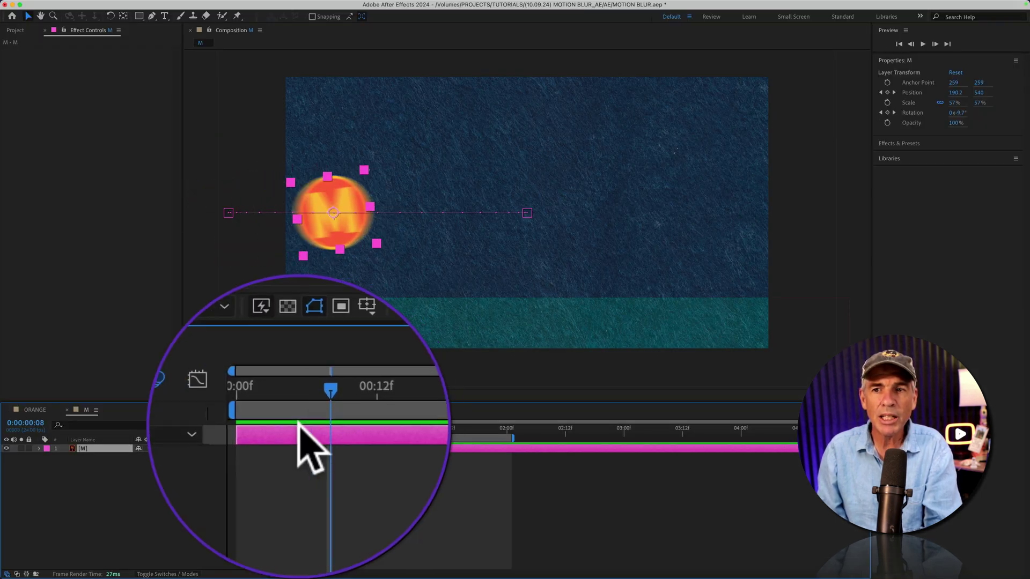
left_click(177, 447)
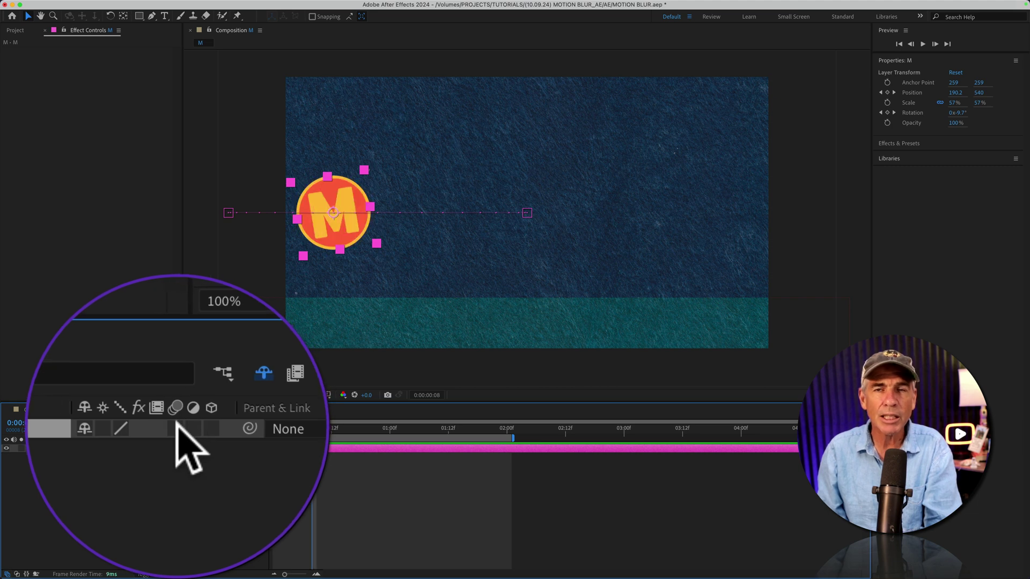
left_click(176, 448)
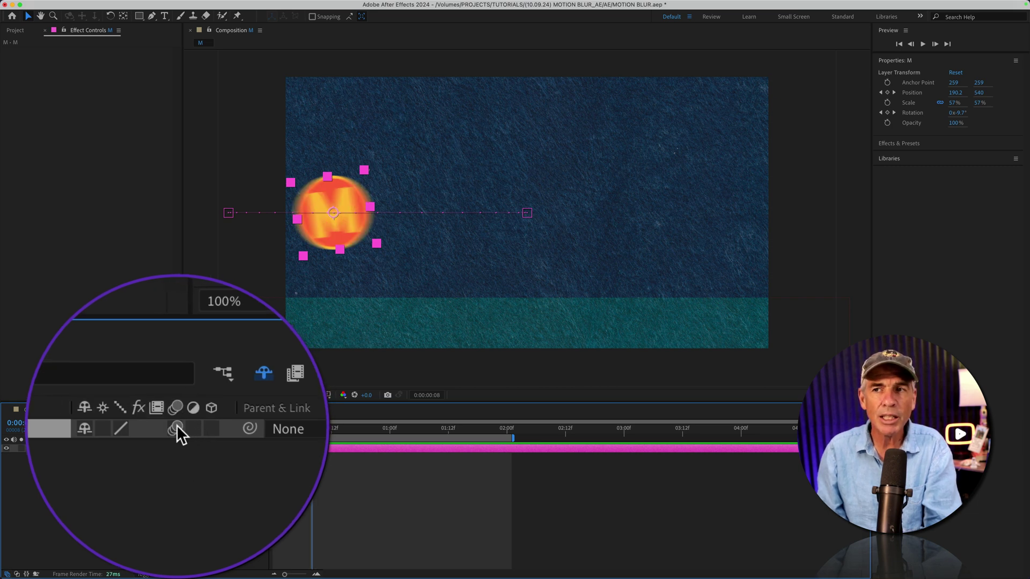
left_click(178, 472)
key("space")
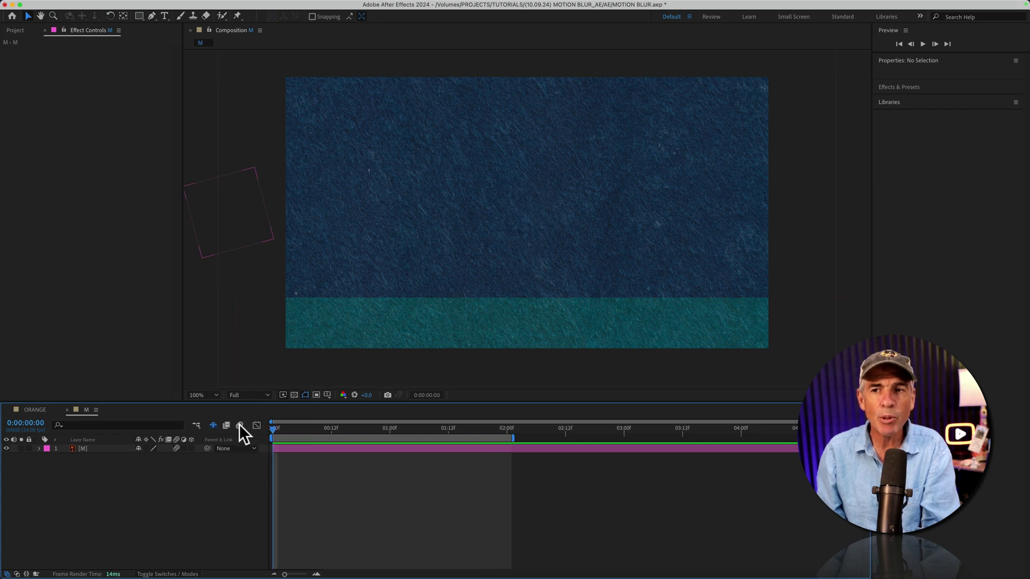
- Preview the slide-in with motion blur, stop at frame 12, and compare blur off and on
left_click(178, 426)
key("space")
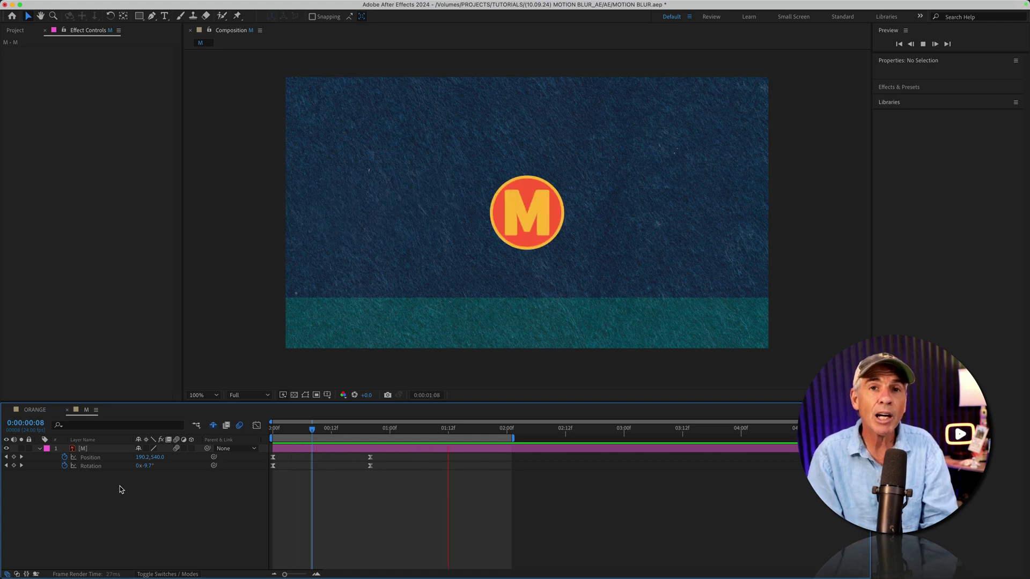
left_click(177, 447)
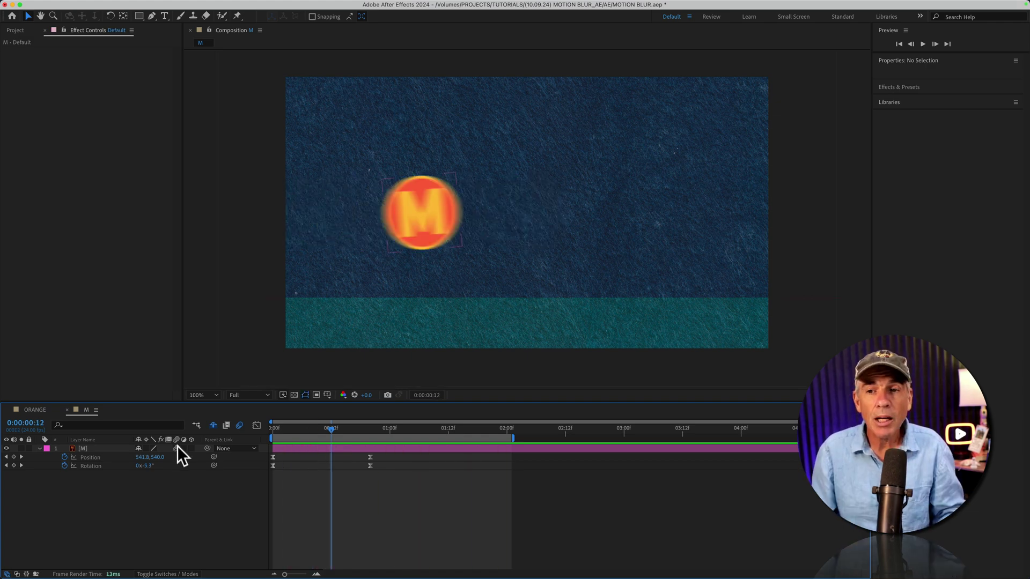
left_click(177, 448)
left_click(176, 448)
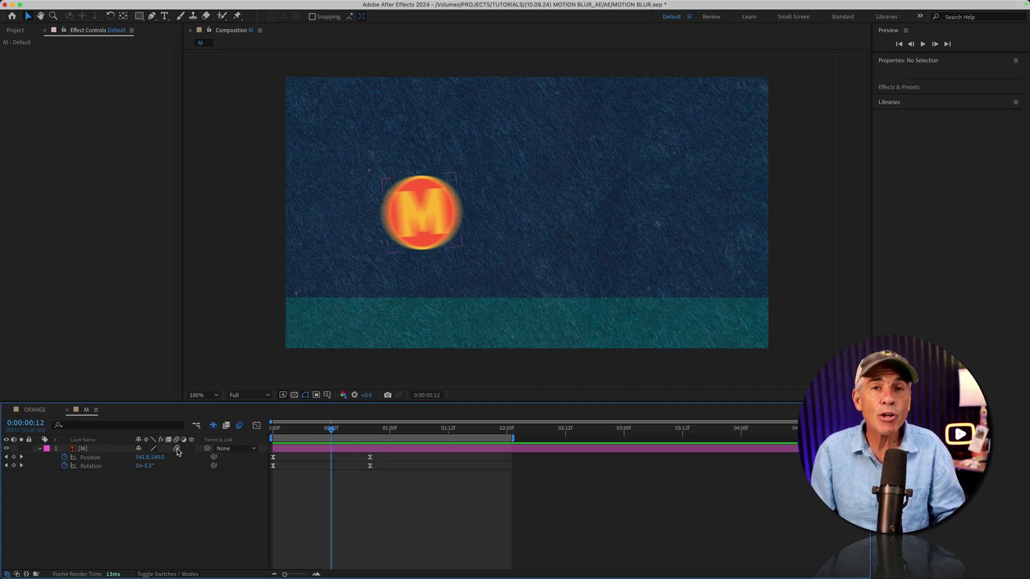
- Set Shutter Angle to 180 in the Composition Settings' Advanced options
mouse_move(182, 9)
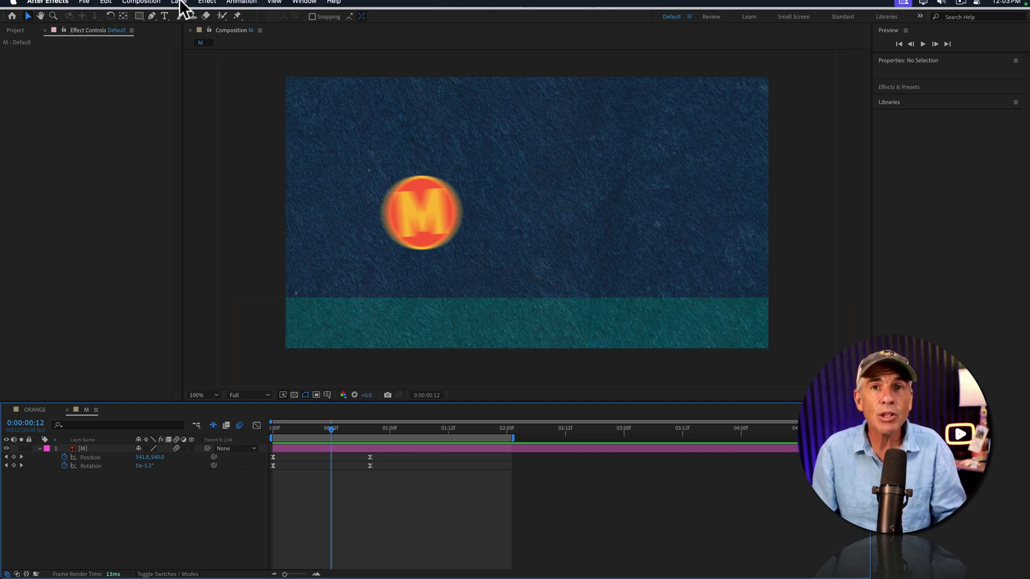
left_click(150, 6)
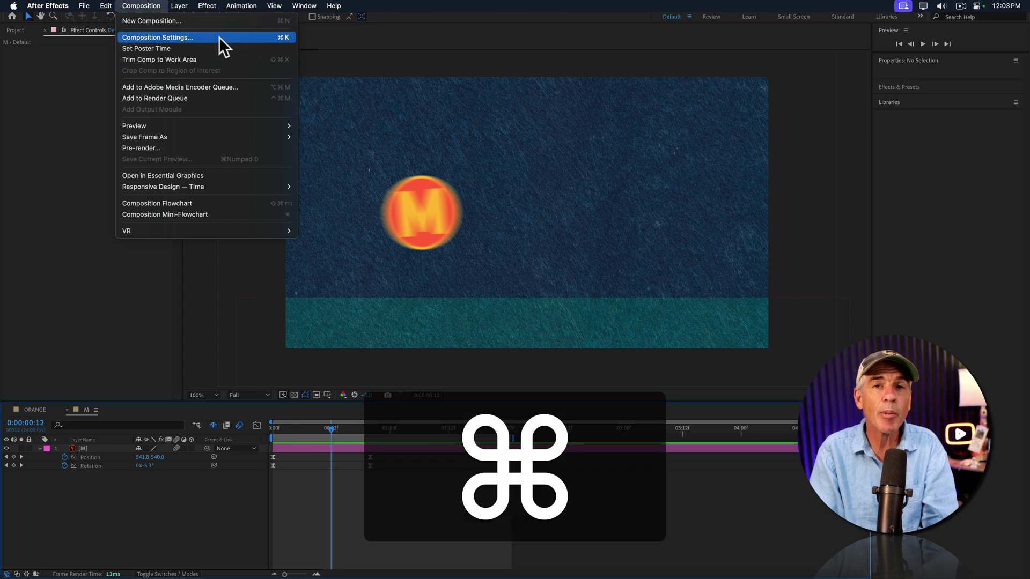
key("super+k")
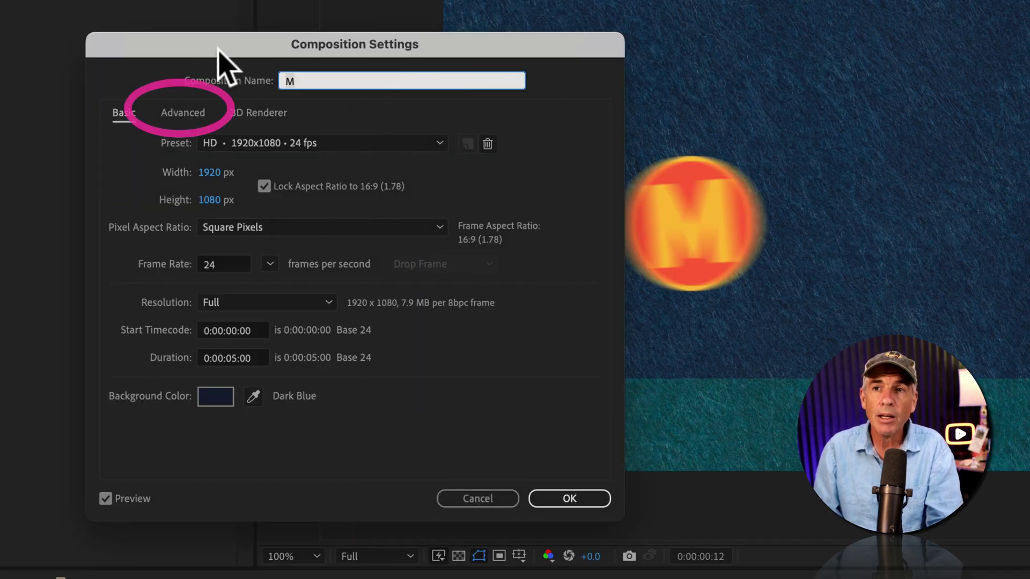
left_click(185, 113)
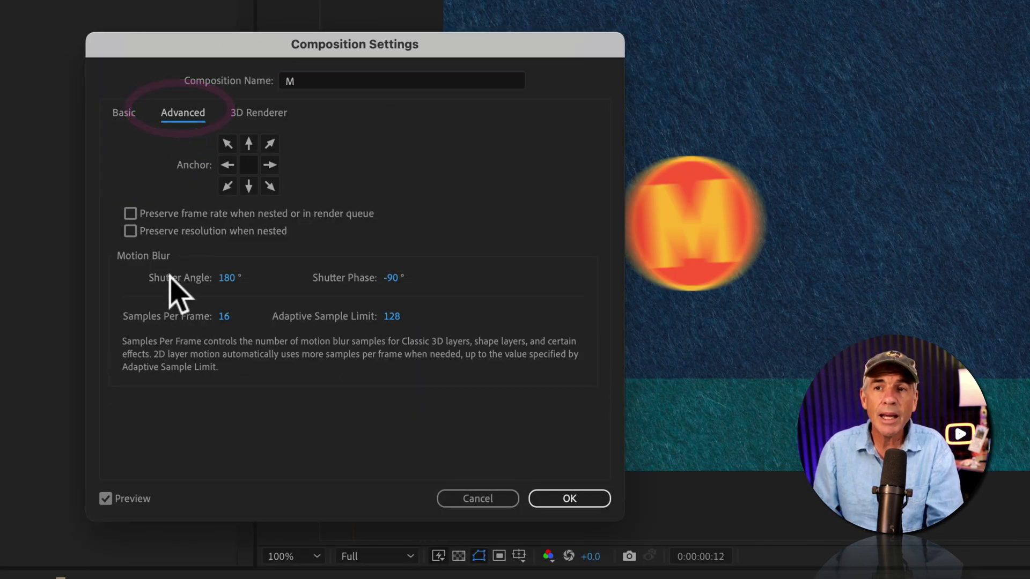
left_click_drag(613, 281, 905, 268)
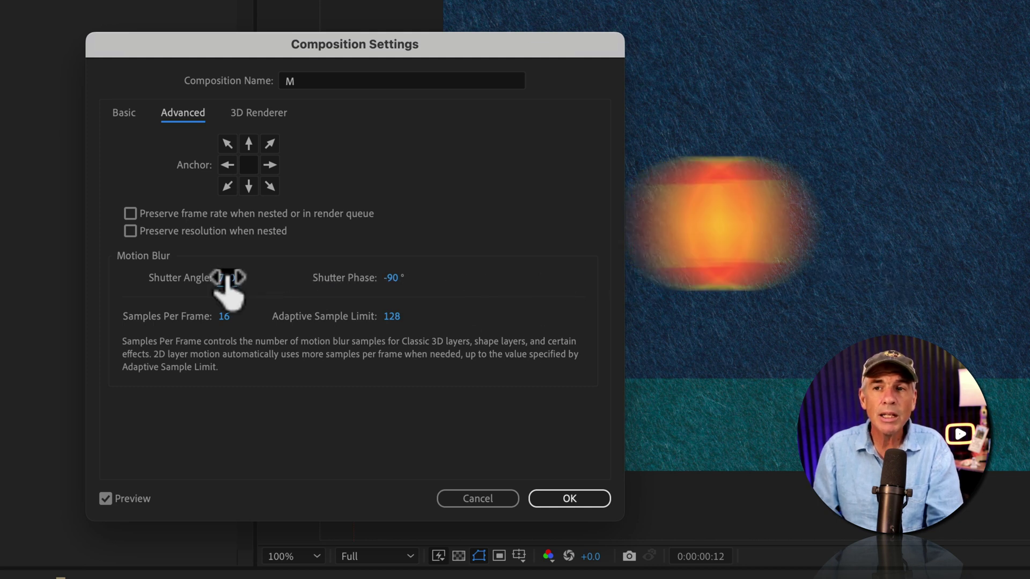
type("0")
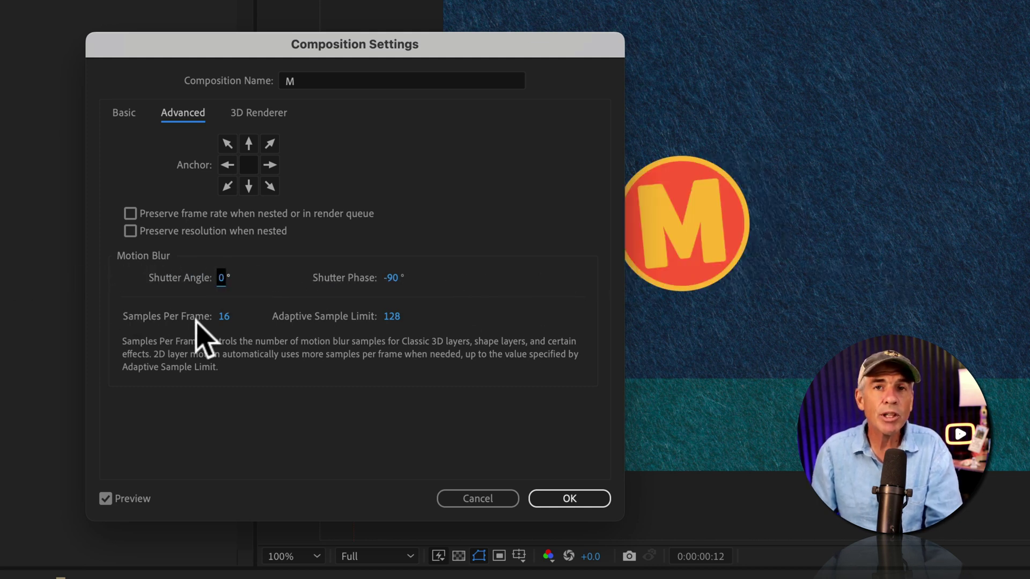
type("180")
key("Return")
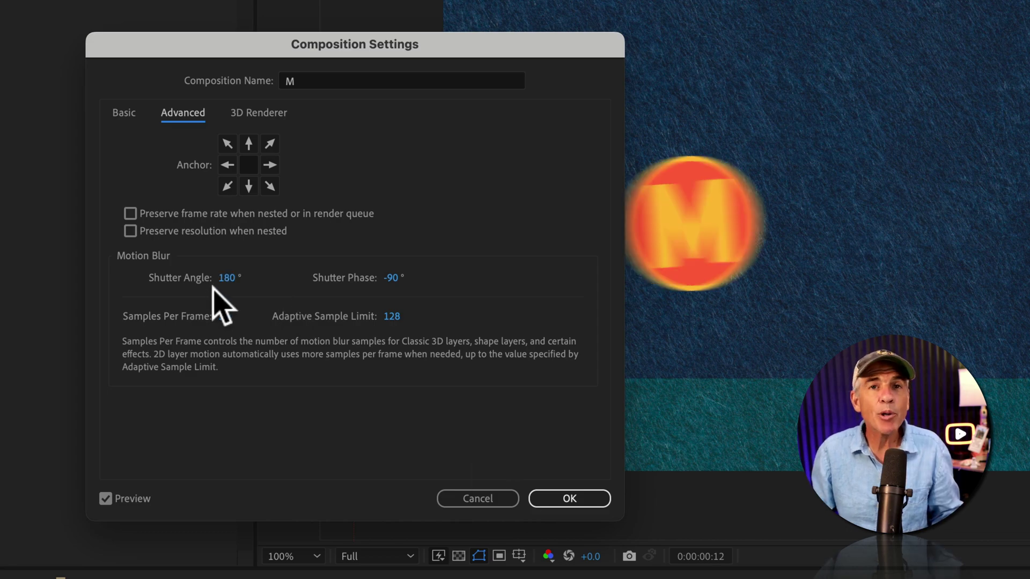
left_click(569, 498)
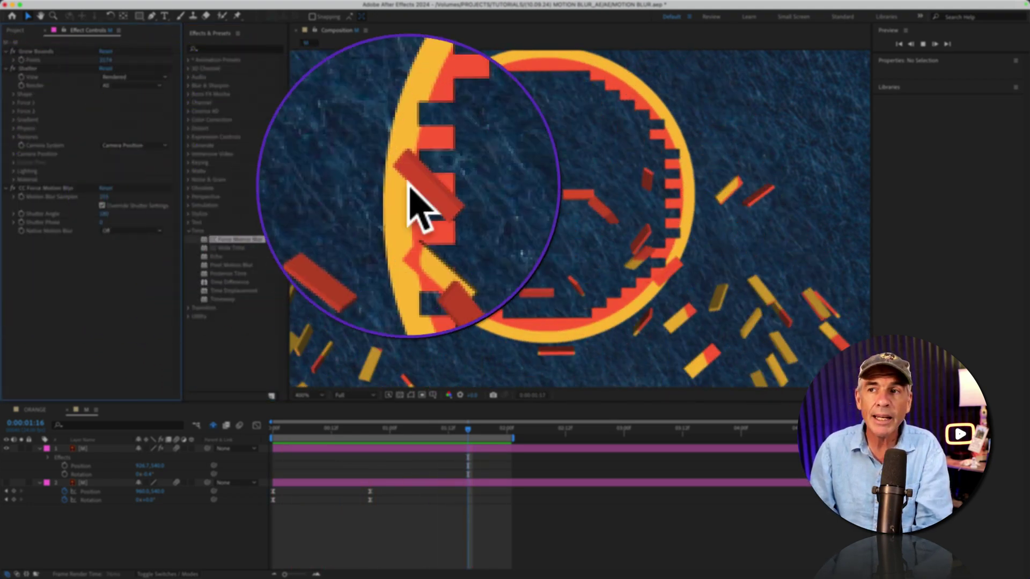
- Stop and replay the shatter preview to inspect the motion-blurred pieces
key("space")
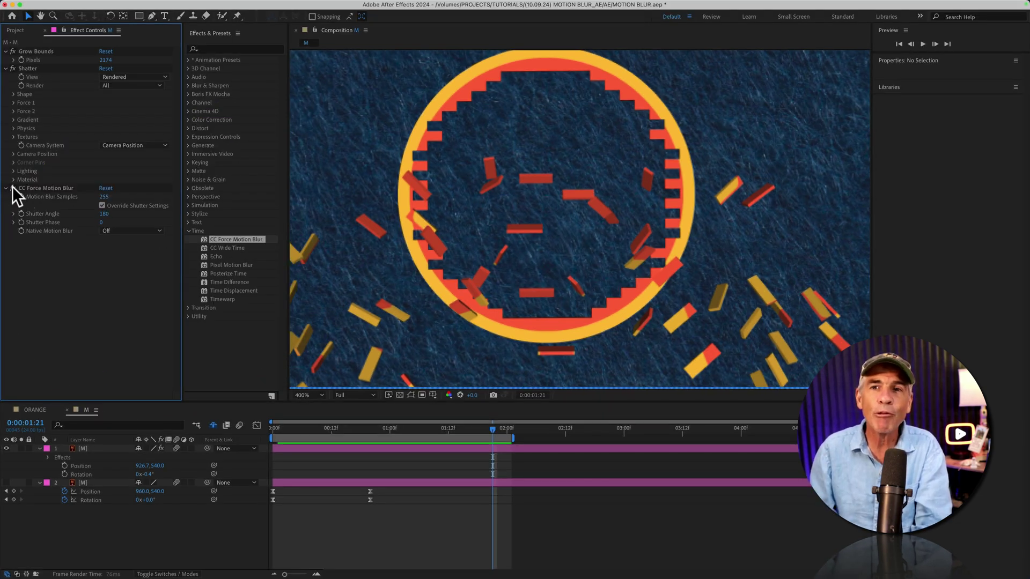
key("space")
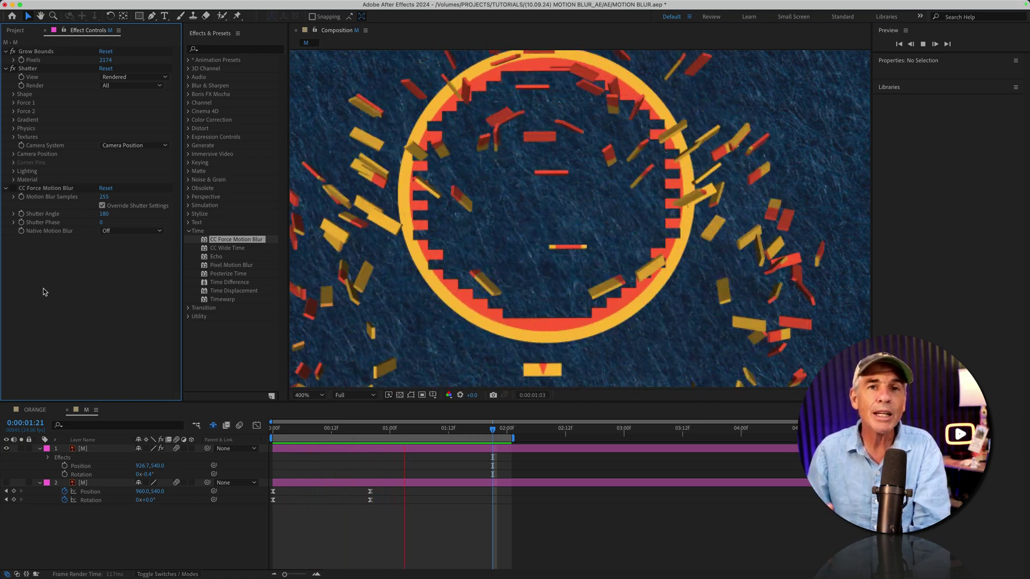